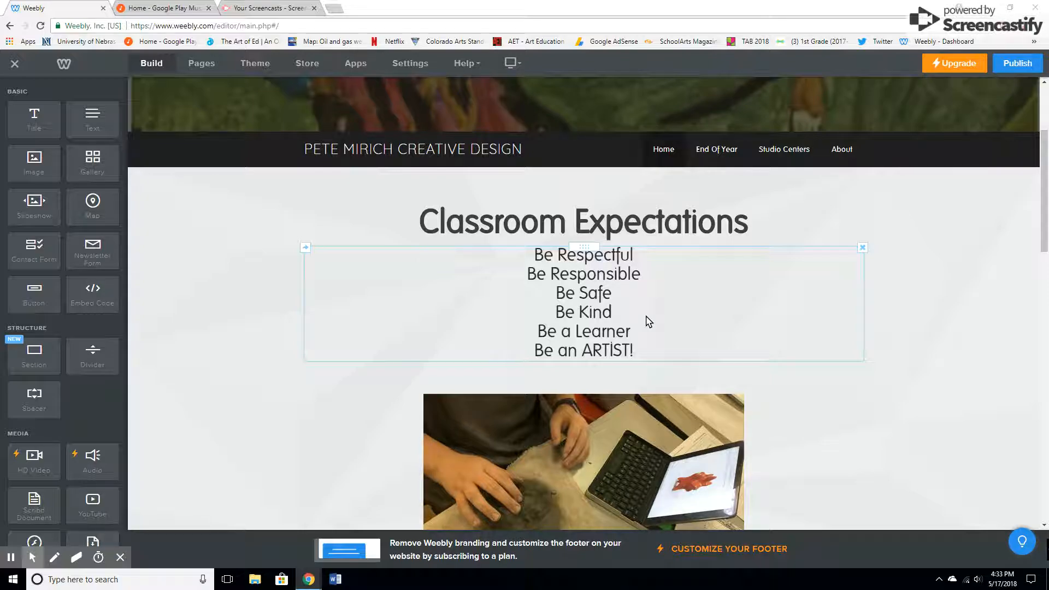
- Look through the home page sections down to "What will you learn?" and the list of available page elements
scroll(646, 317, down, 3)
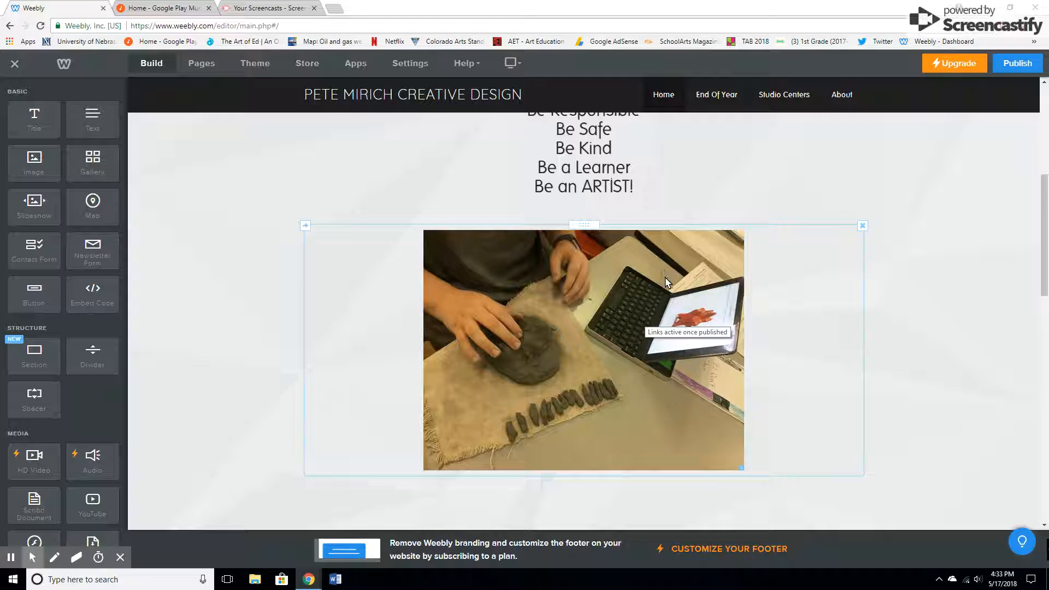
scroll(666, 289, down, 5)
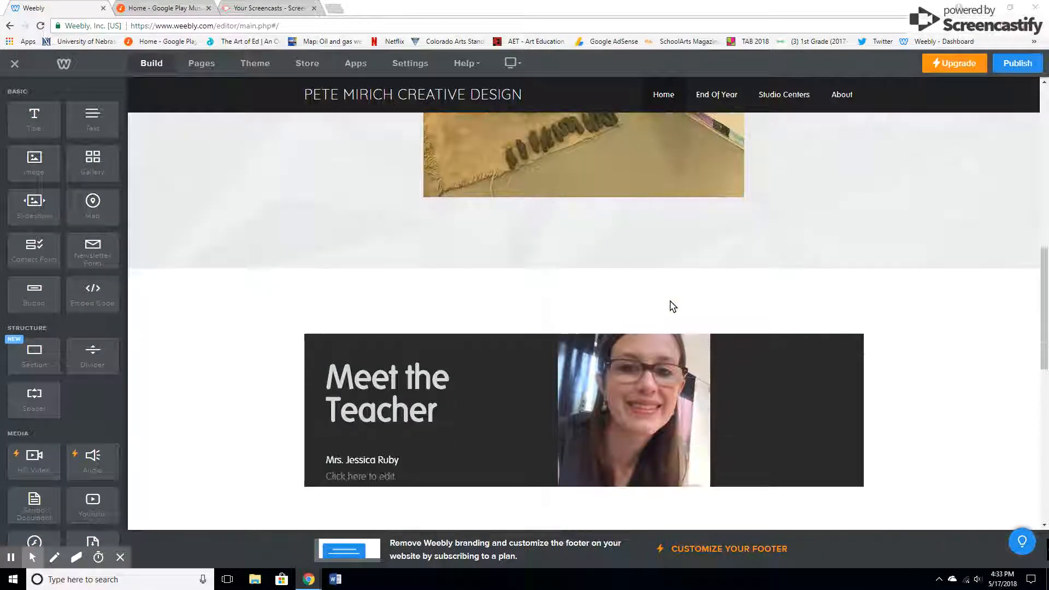
scroll(671, 306, down, 4)
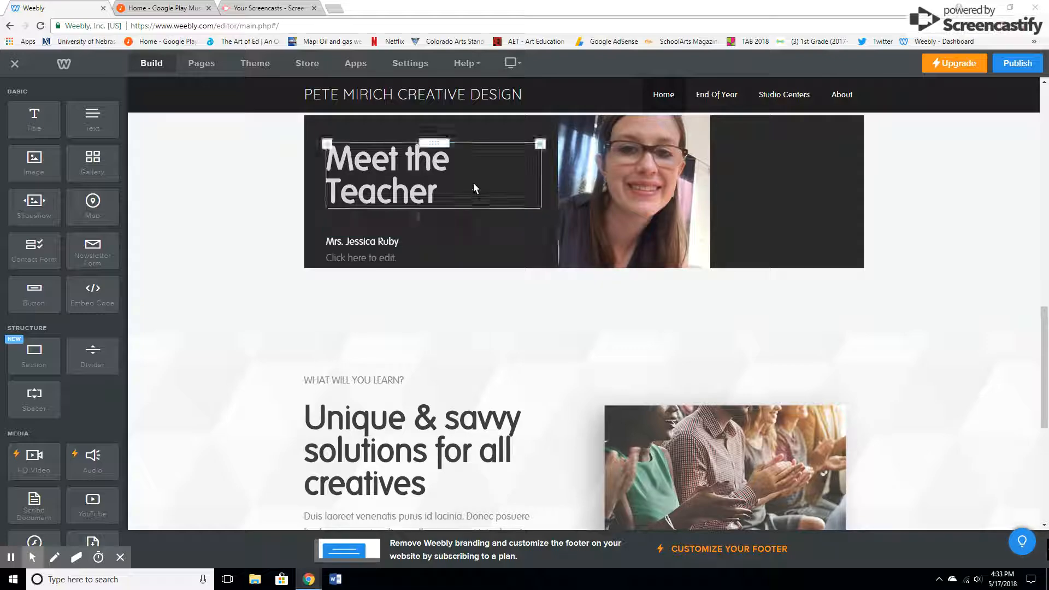
scroll(453, 248, up, 1)
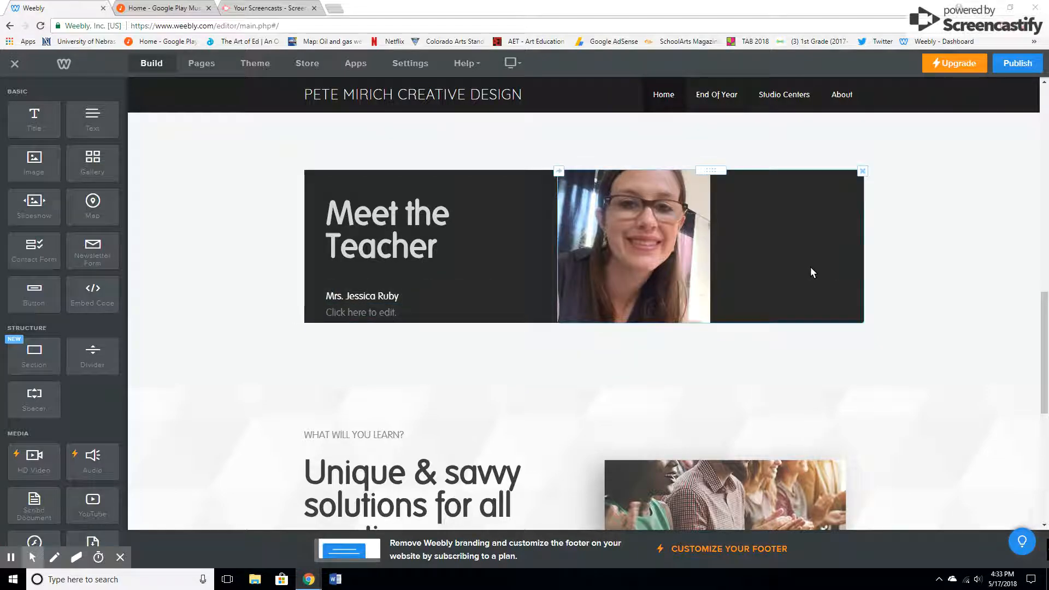
scroll(711, 340, down, 1)
scroll(660, 296, down, 3)
scroll(659, 296, down, 2)
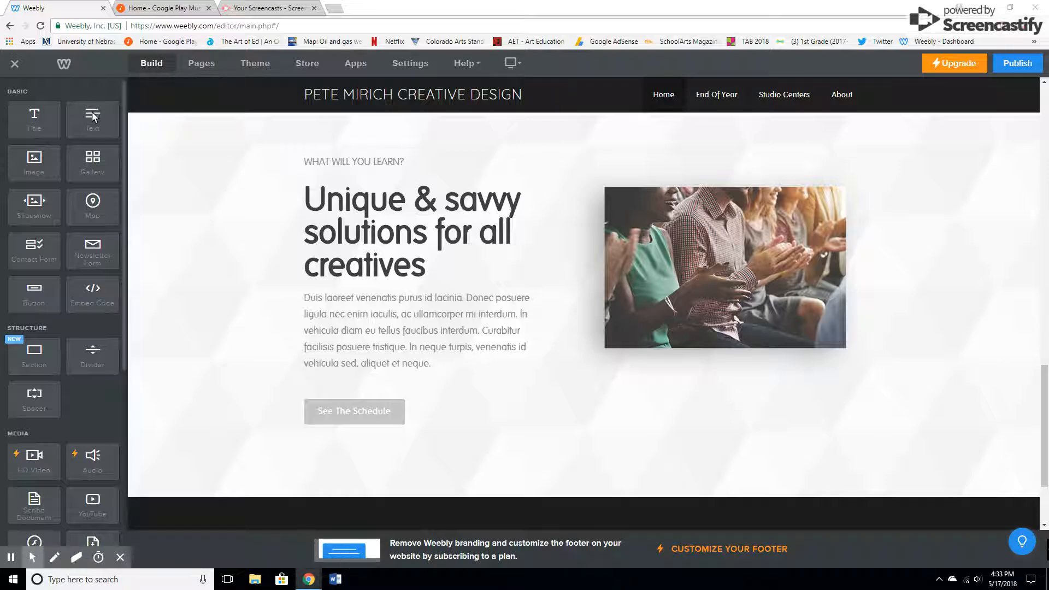
scroll(66, 378, down, 5)
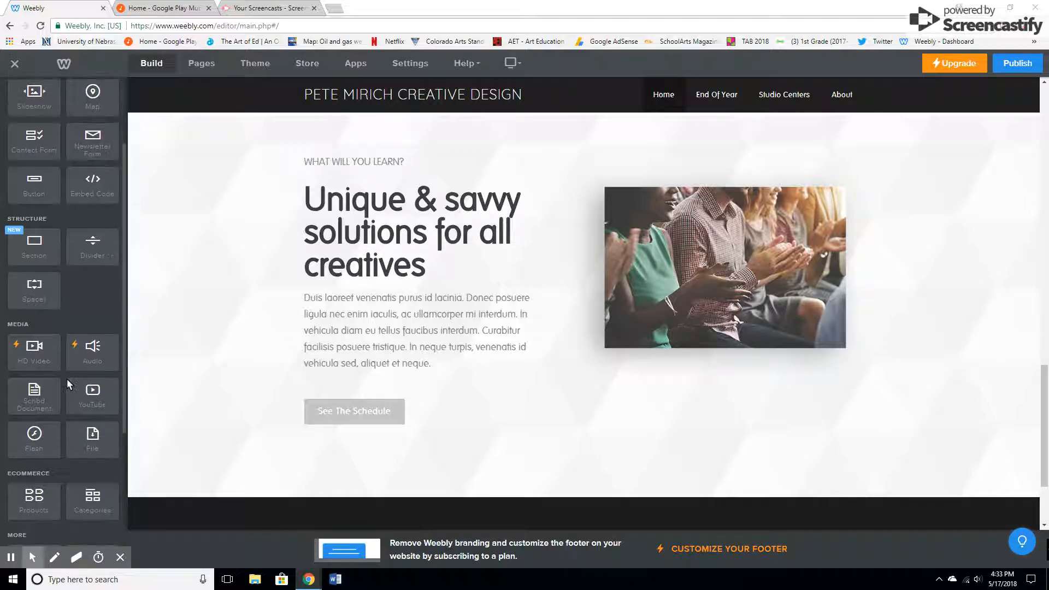
scroll(74, 362, up, 5)
scroll(75, 362, up, 1)
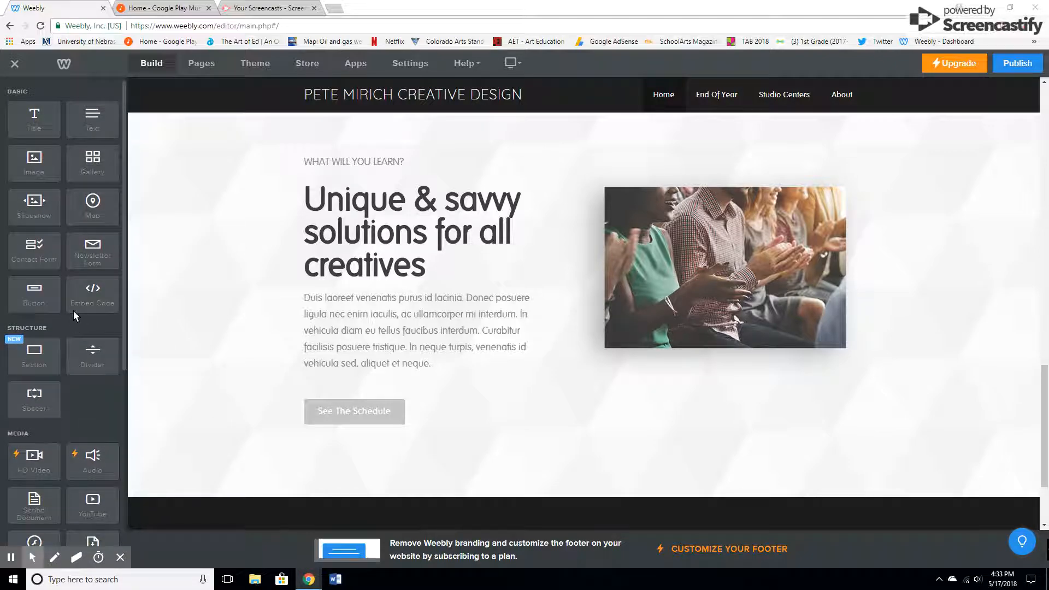
- Add a text element between the "Unique & savvy solutions" heading and its paragraph, and check its move and editing options
drag(91, 119, 304, 293)
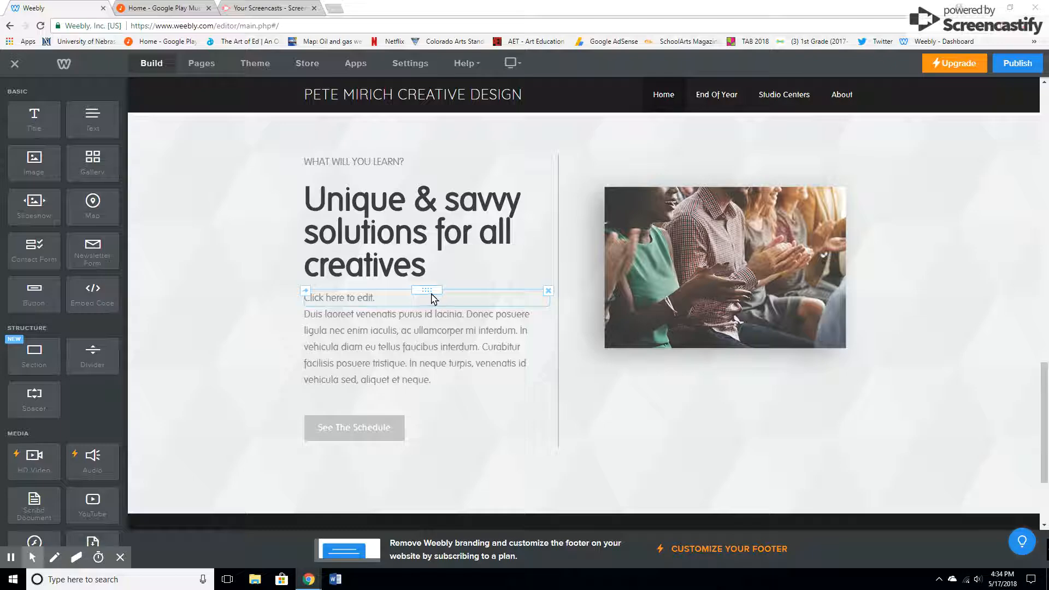
click(306, 295)
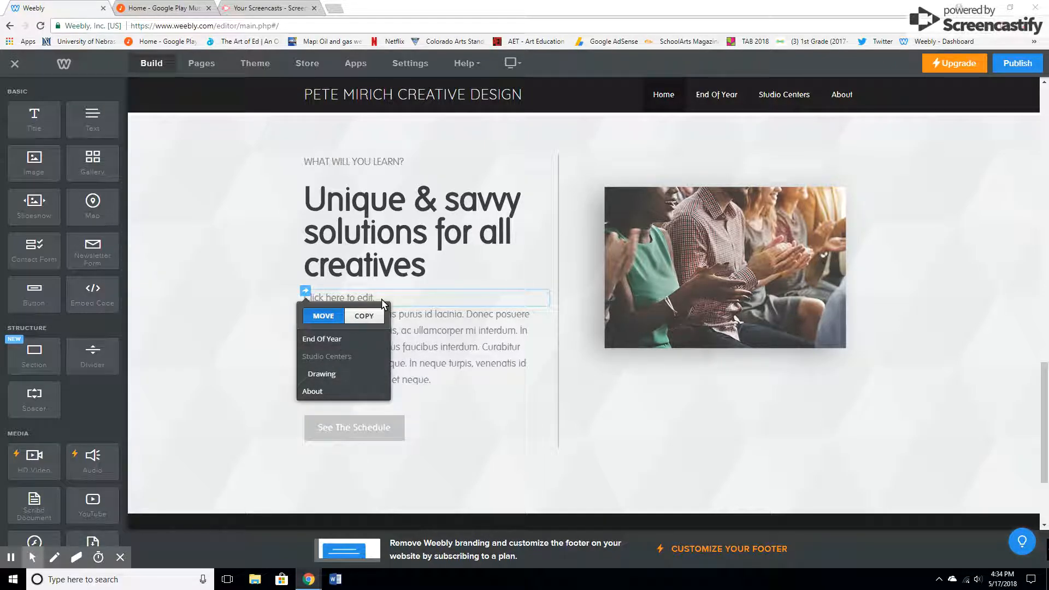
click(419, 294)
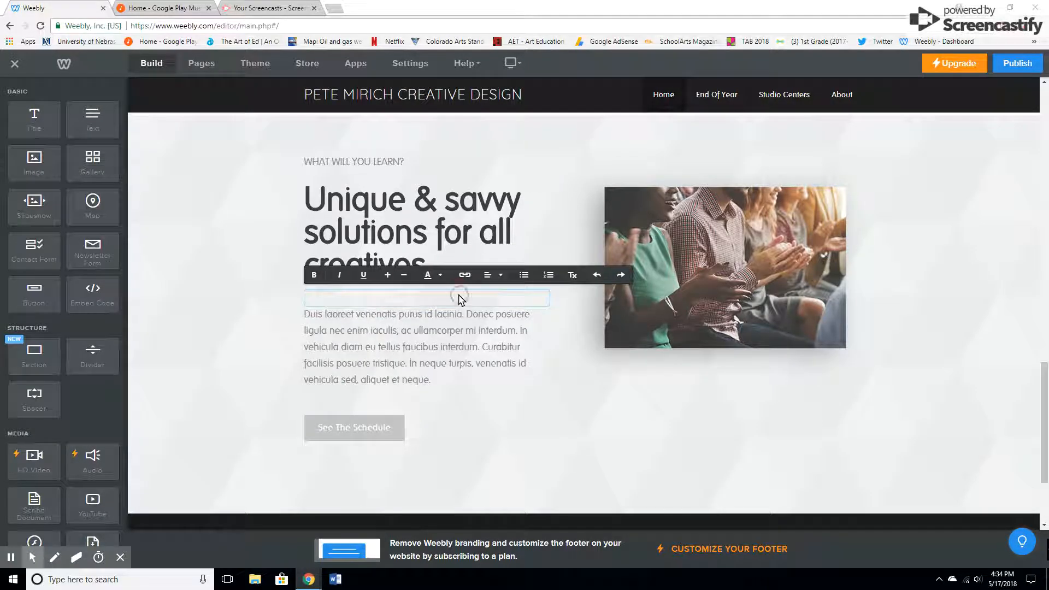
click(427, 296)
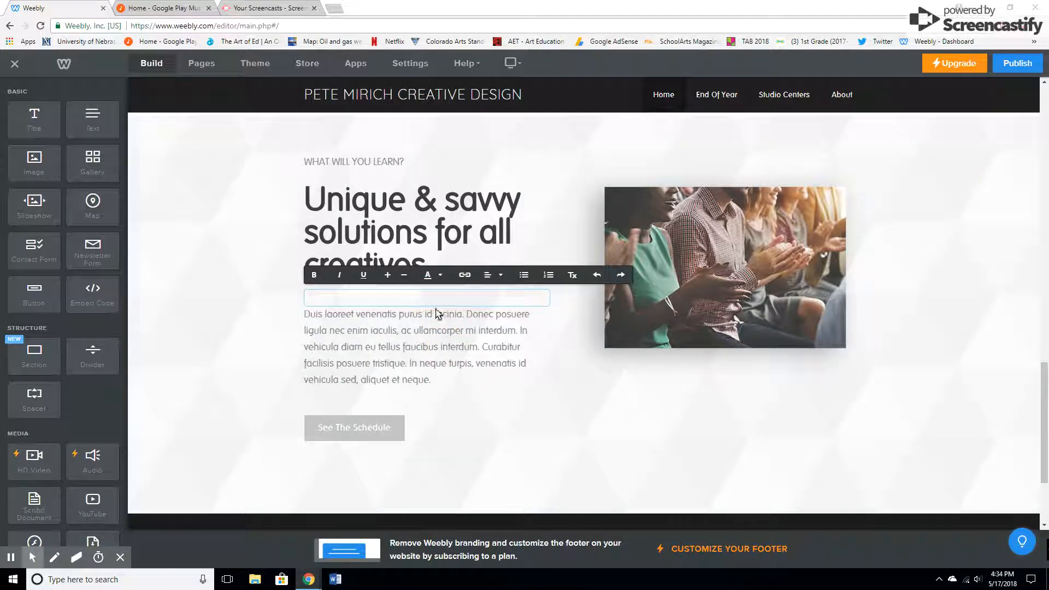
click(237, 346)
- Move the new text element beside the stock audience photo, and delete the combined photo-and-text block
drag(423, 293, 707, 377)
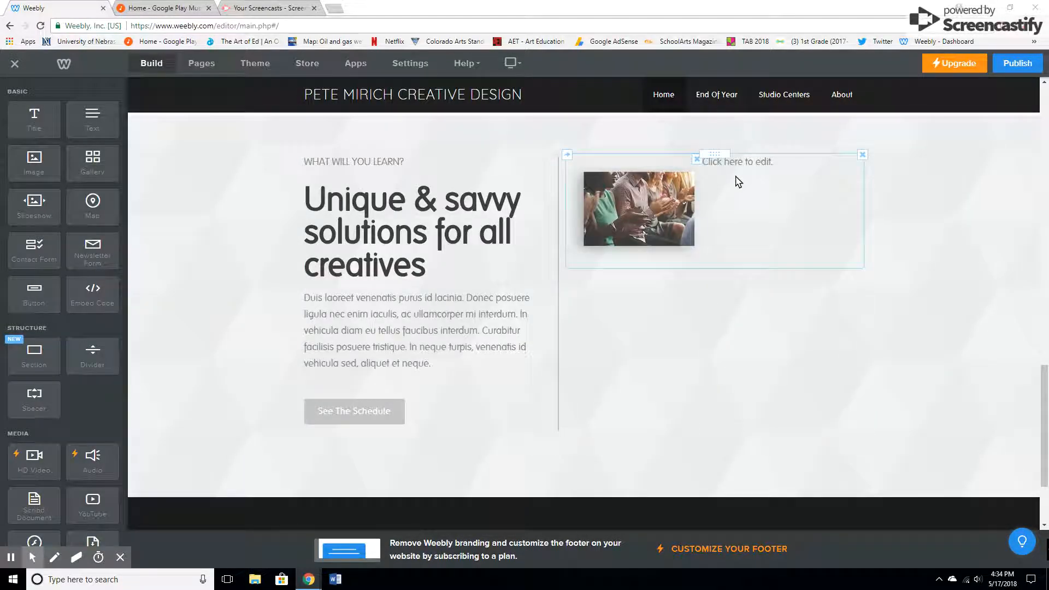
click(752, 164)
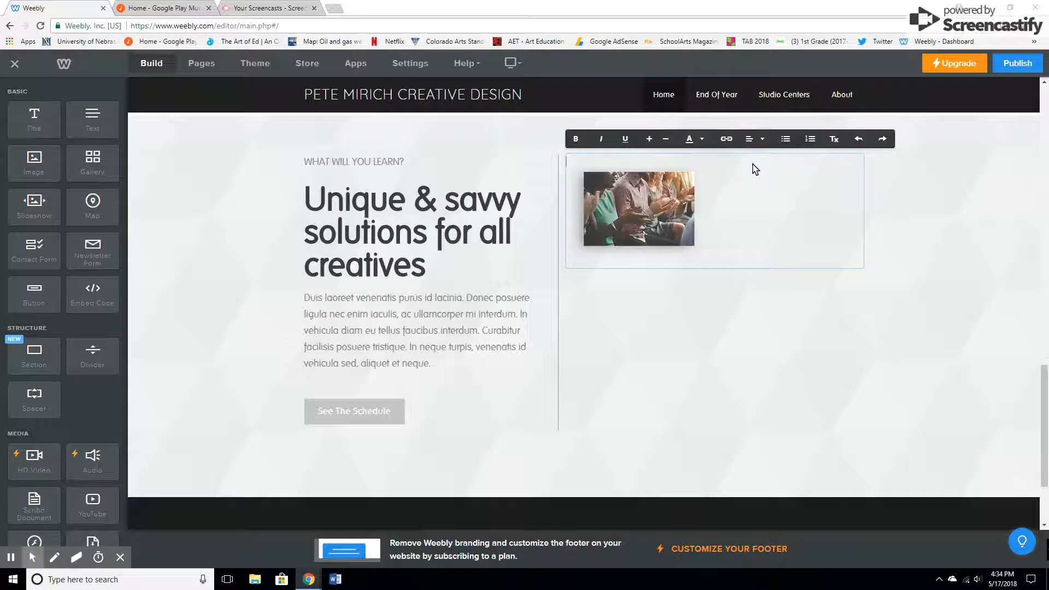
click(732, 175)
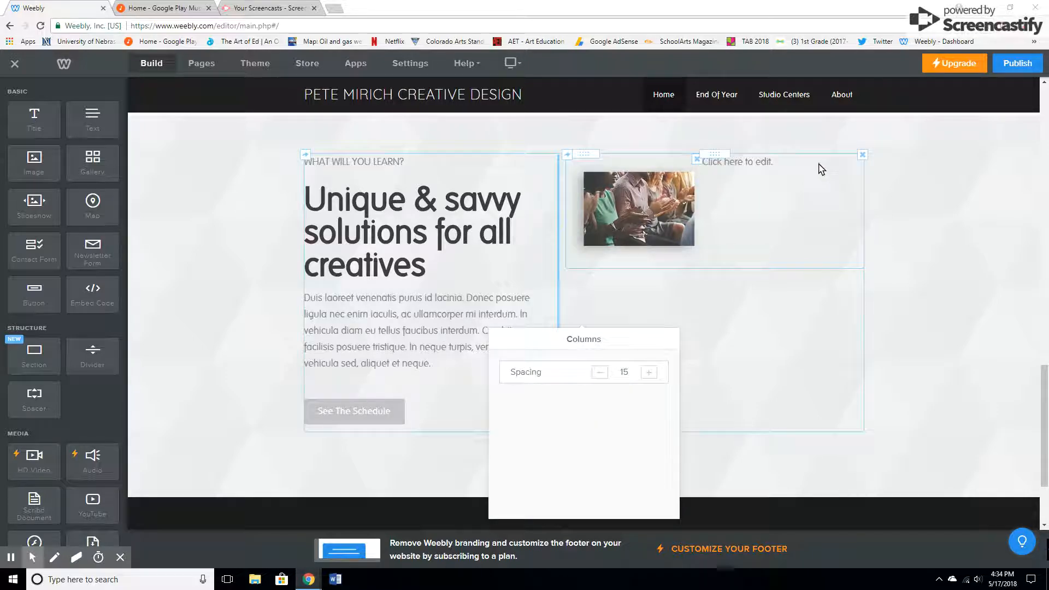
click(862, 155)
click(838, 122)
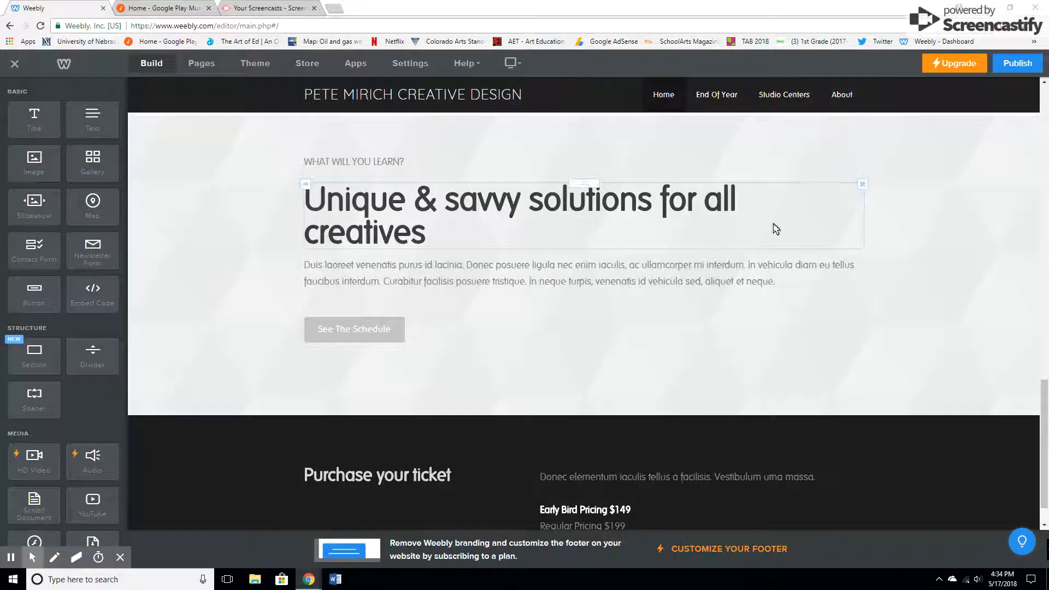
- Place an image element in a column to the right of the filler paragraph and start uploading a photo from the computer
drag(33, 173, 841, 252)
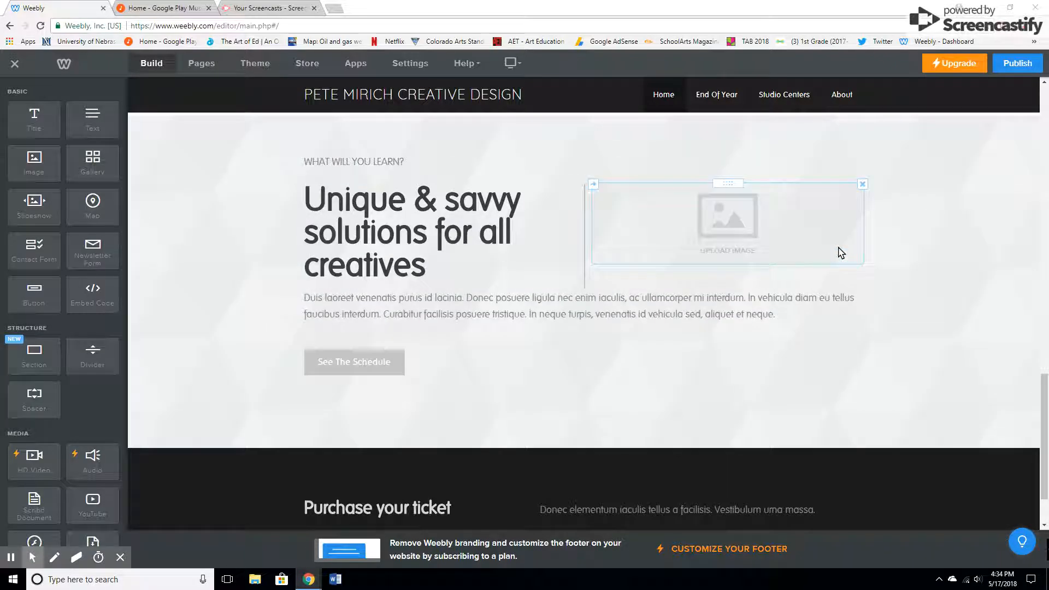
drag(717, 190, 865, 304)
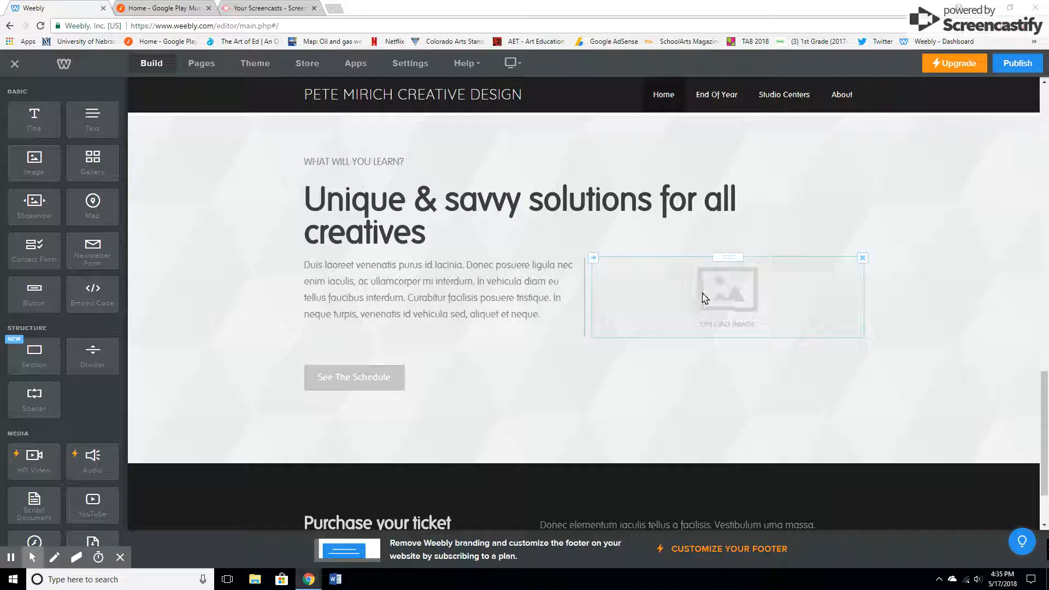
click(756, 304)
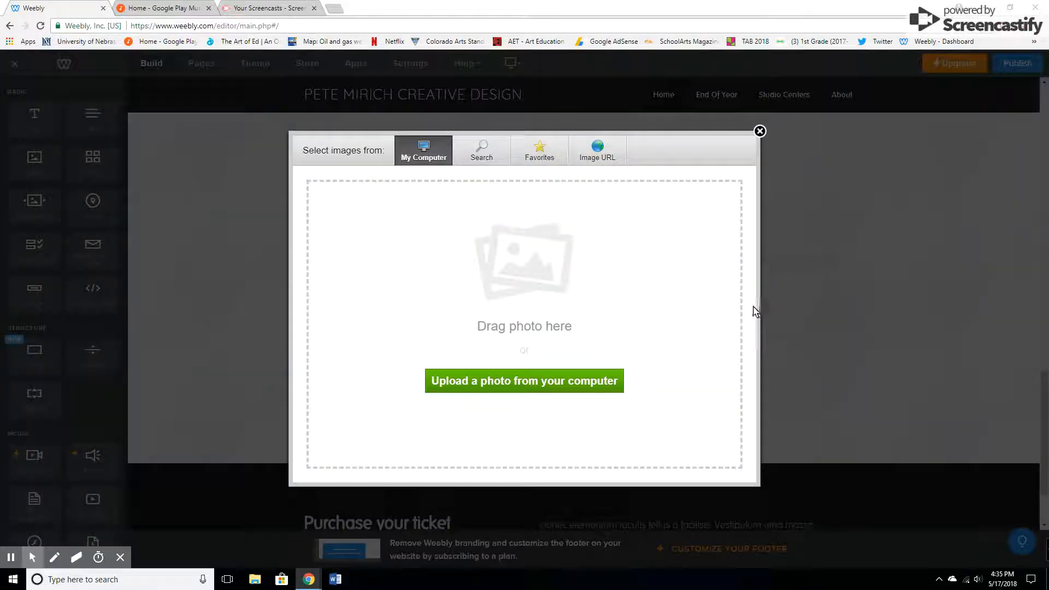
click(489, 381)
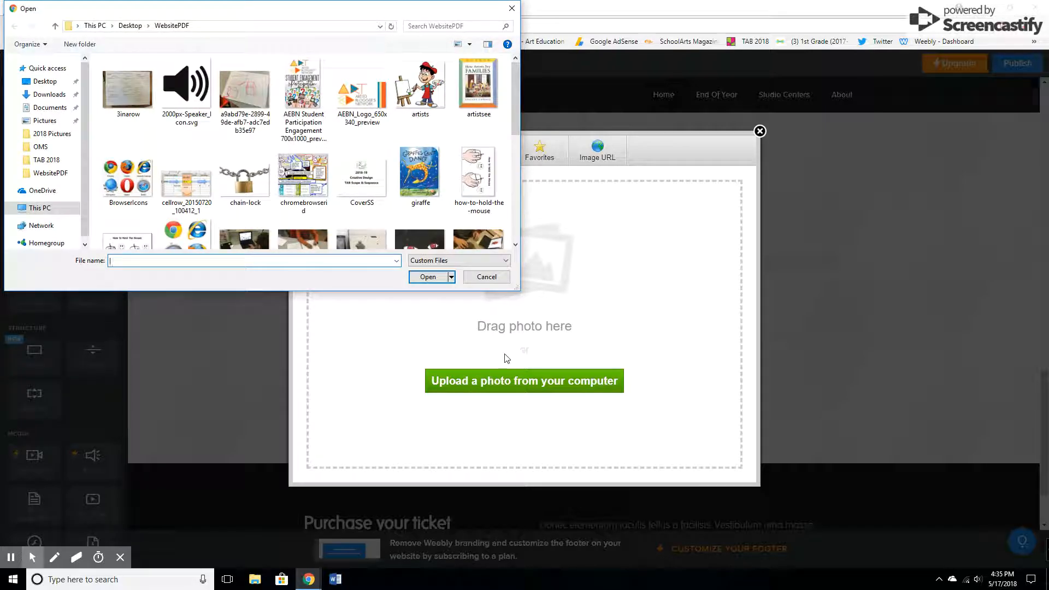
- Look through the pictures in the WebsitePDF folder for a suitable photo
scroll(412, 199, down, 1)
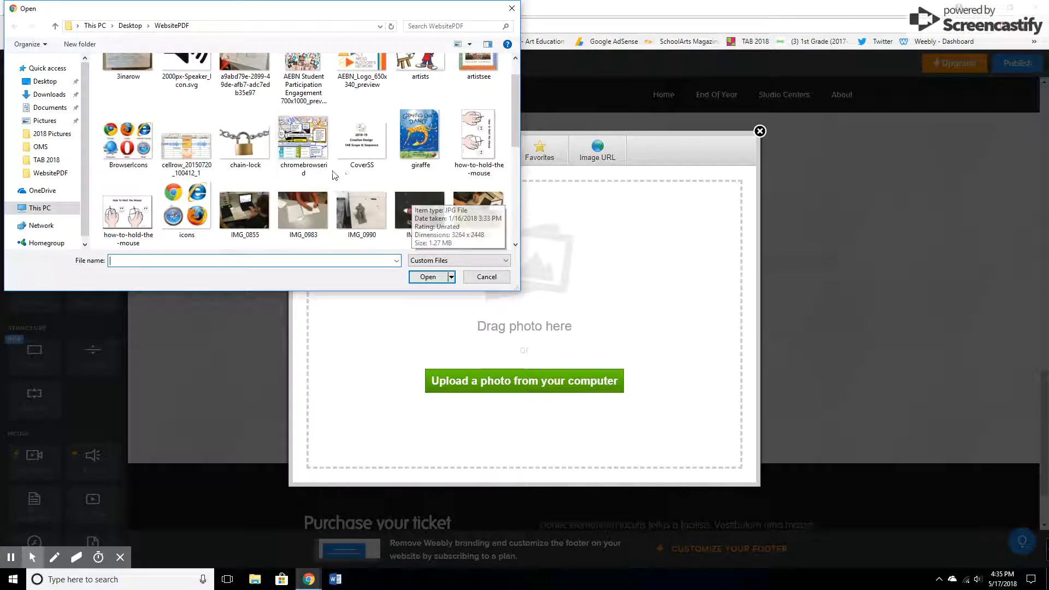
scroll(315, 169, down, 1)
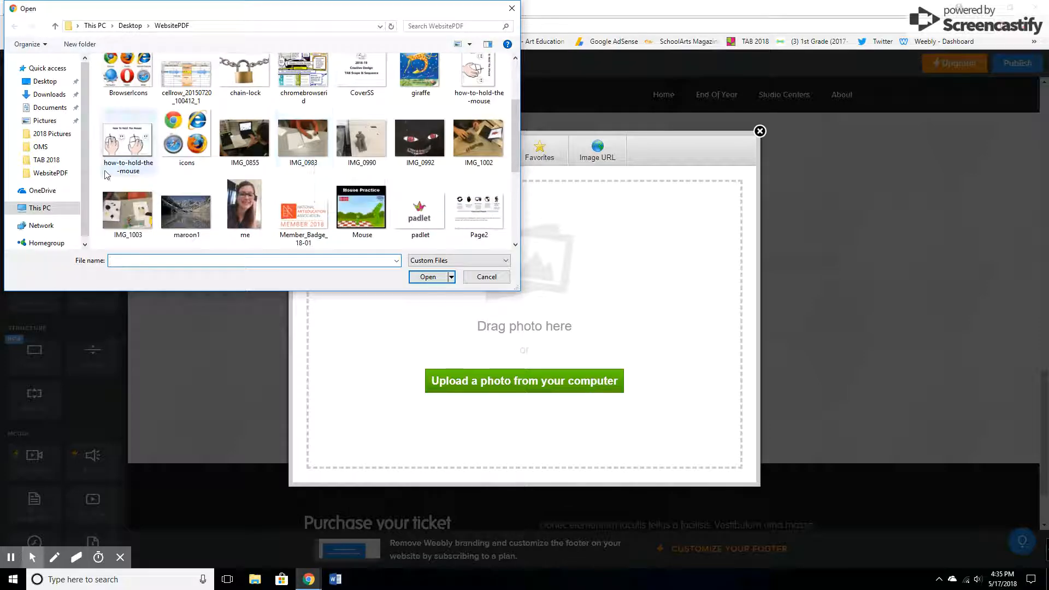
scroll(323, 194, down, 1)
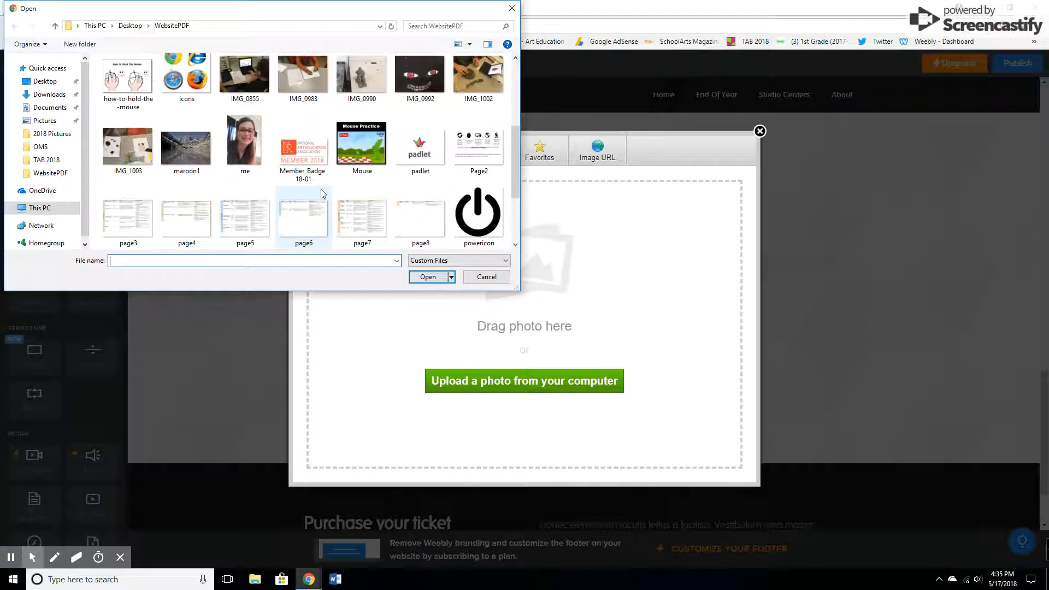
scroll(322, 194, down, 1)
scroll(323, 194, up, 1)
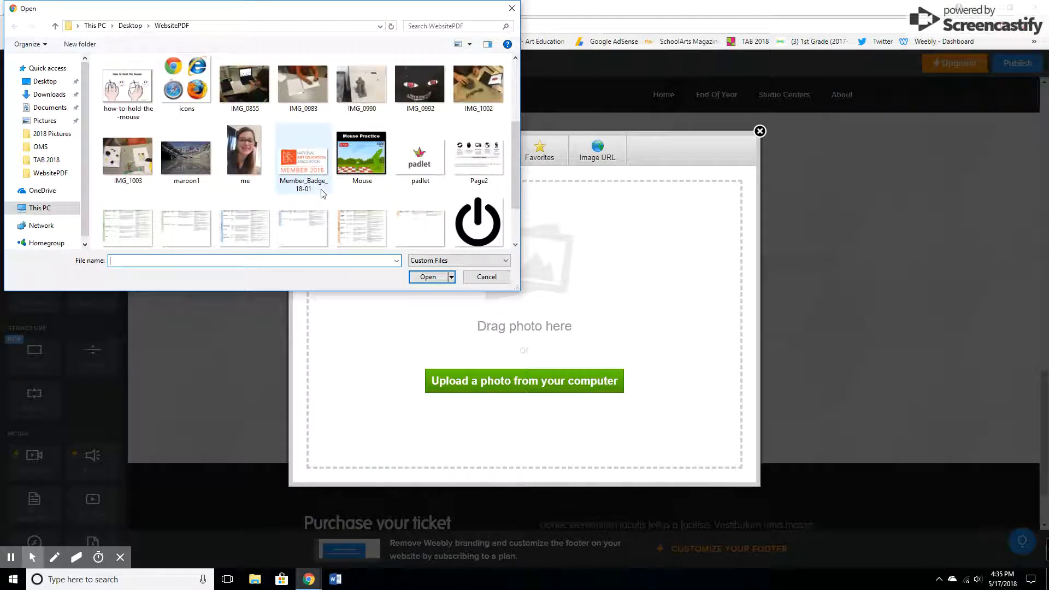
scroll(322, 194, up, 1)
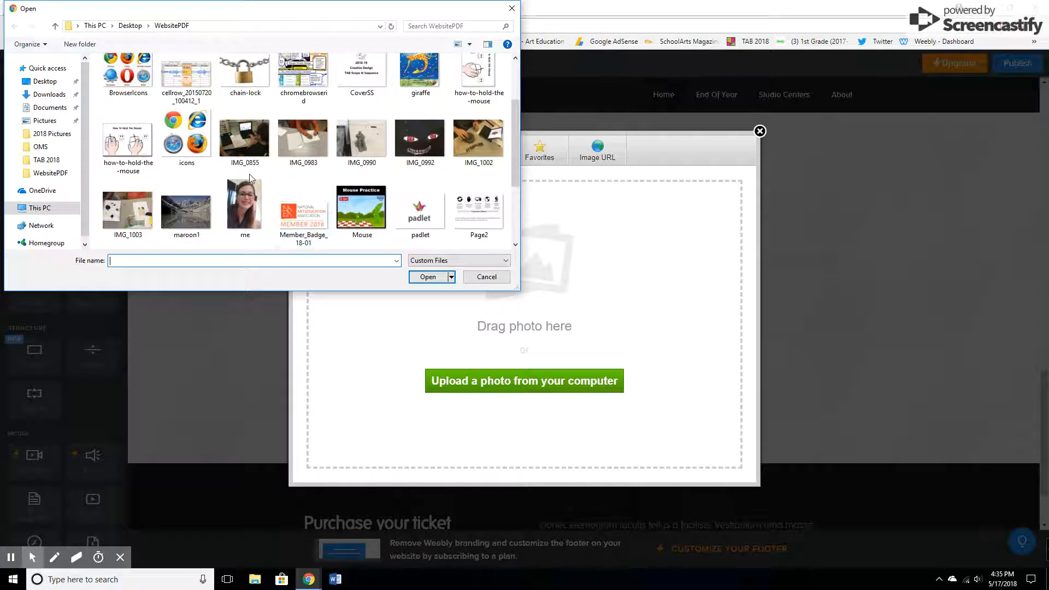
scroll(235, 153, down, 2)
scroll(228, 164, up, 3)
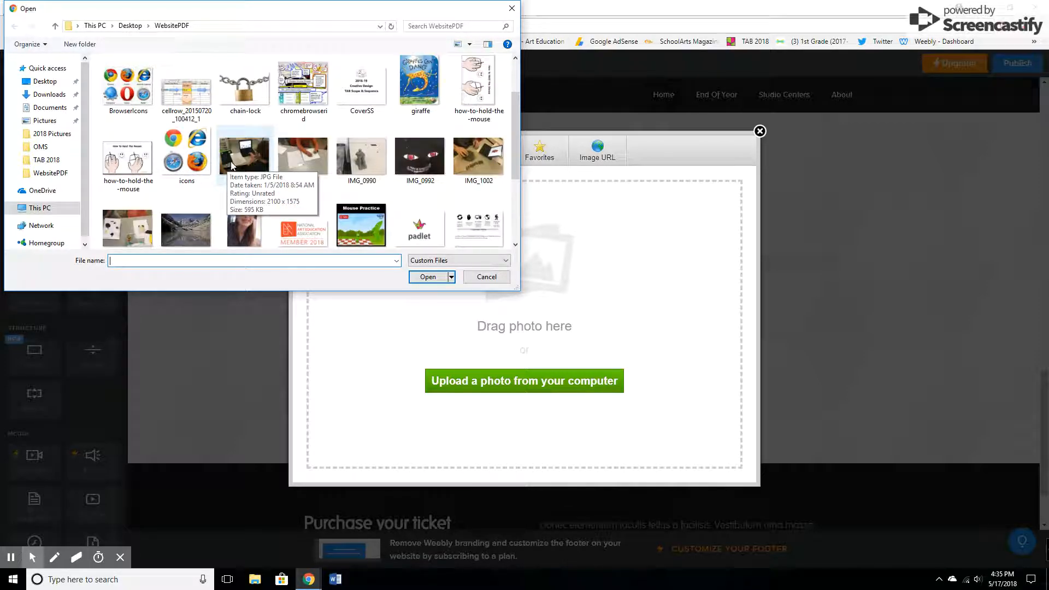
scroll(285, 159, down, 1)
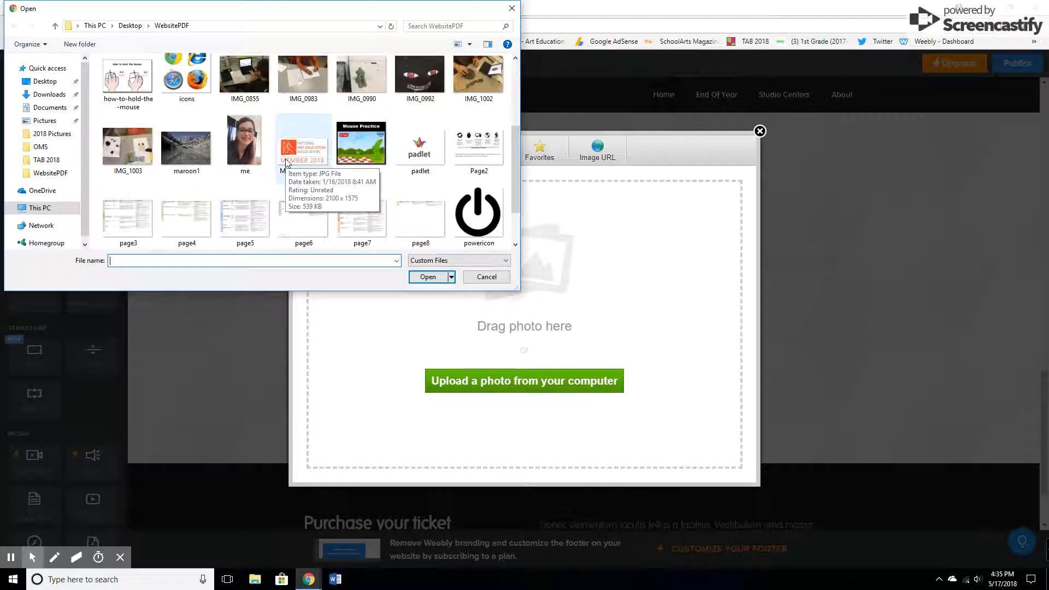
scroll(285, 160, up, 2)
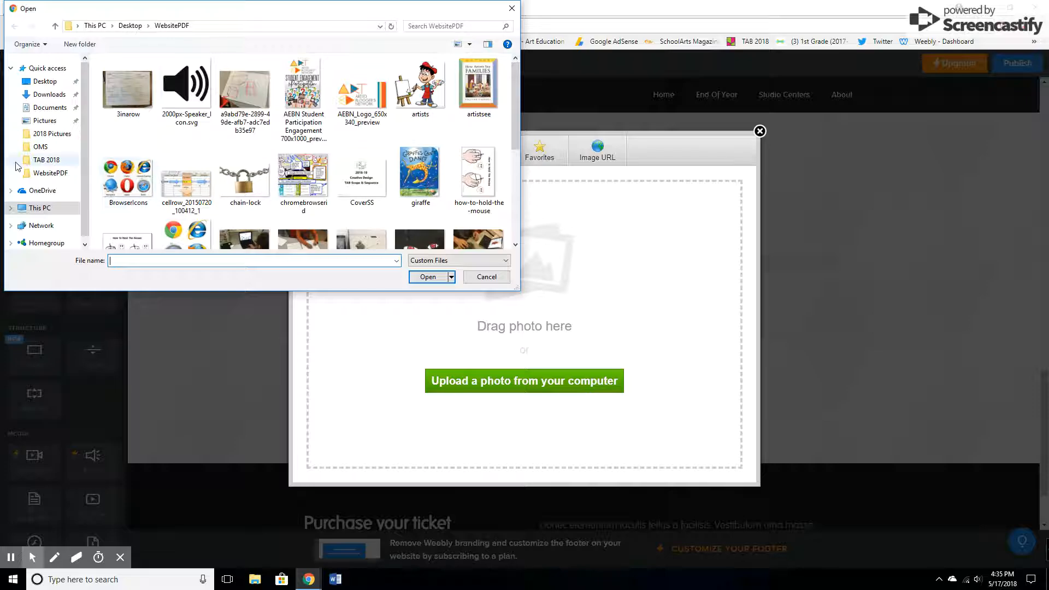
click(29, 174)
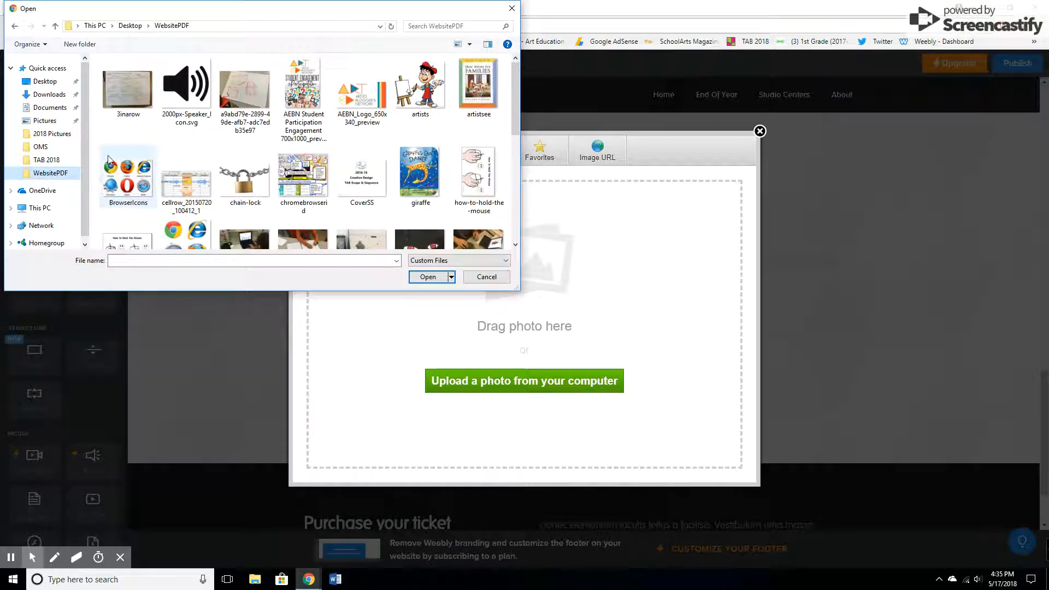
- Upload the photo IMG_0994 from the 2018 Pictures folder into the image element
click(52, 133)
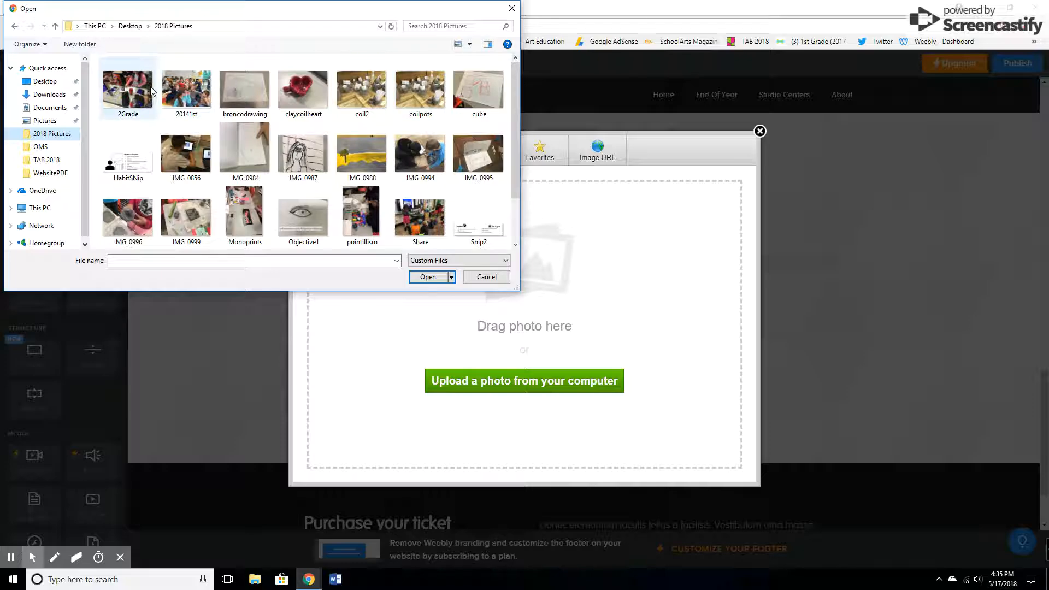
scroll(456, 107, down, 1)
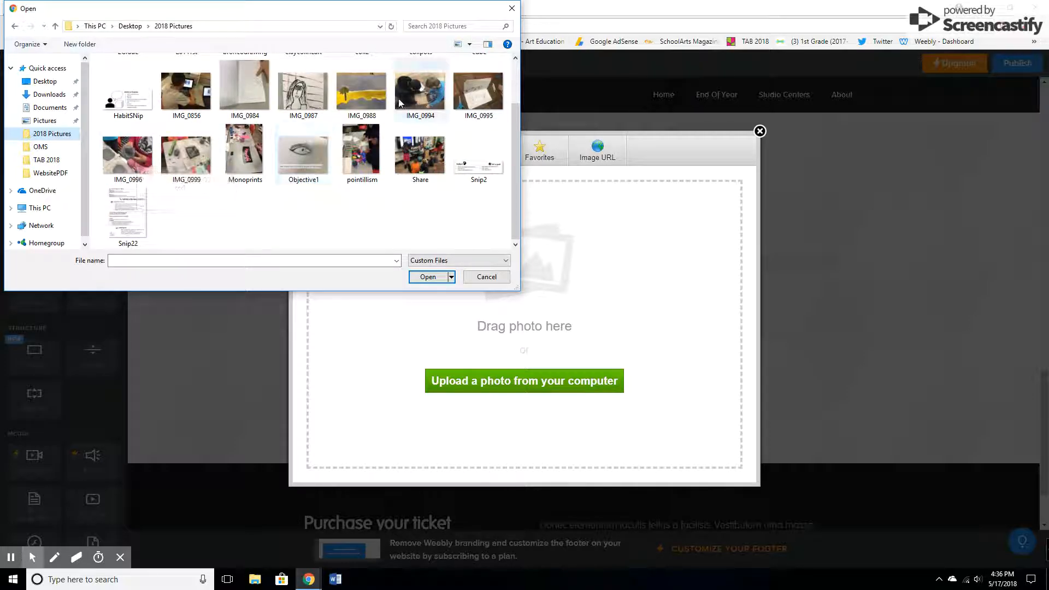
click(417, 102)
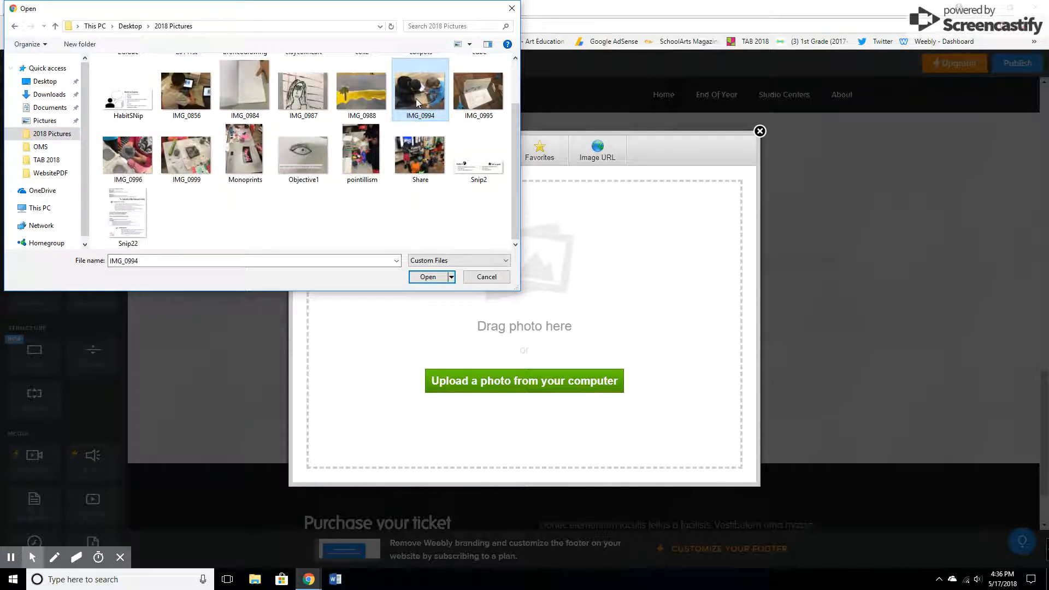
double_click(415, 98)
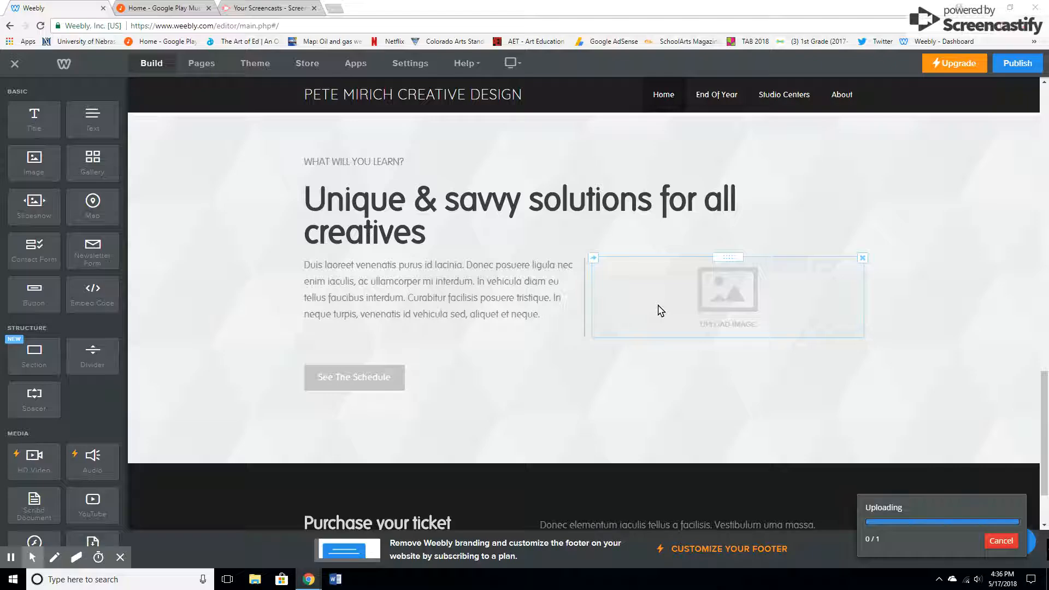
- Add the caption "Collaboration" to the uploaded photo of the students
click(741, 328)
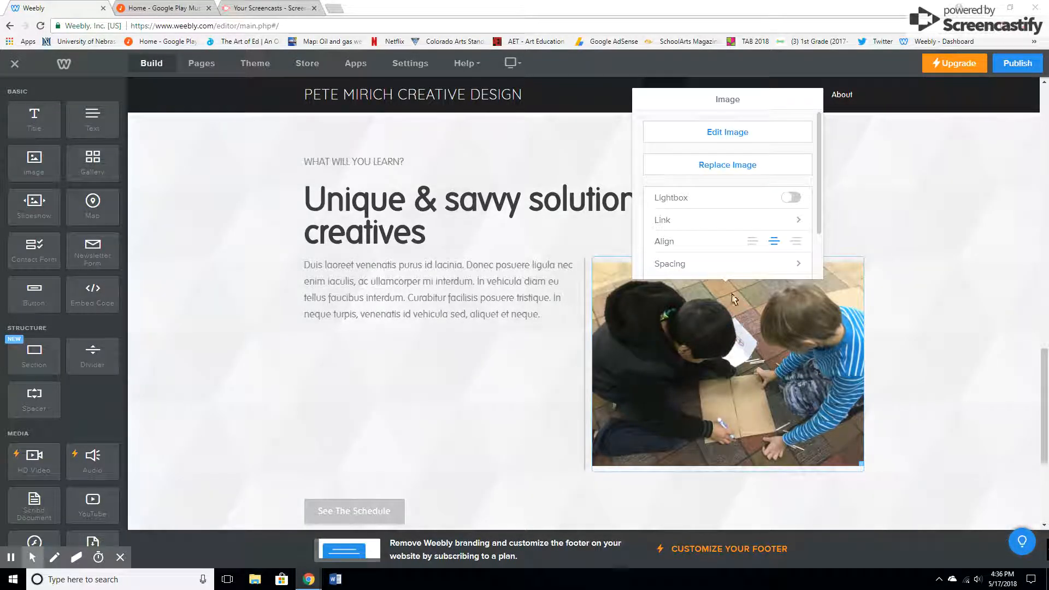
scroll(721, 237, down, 1)
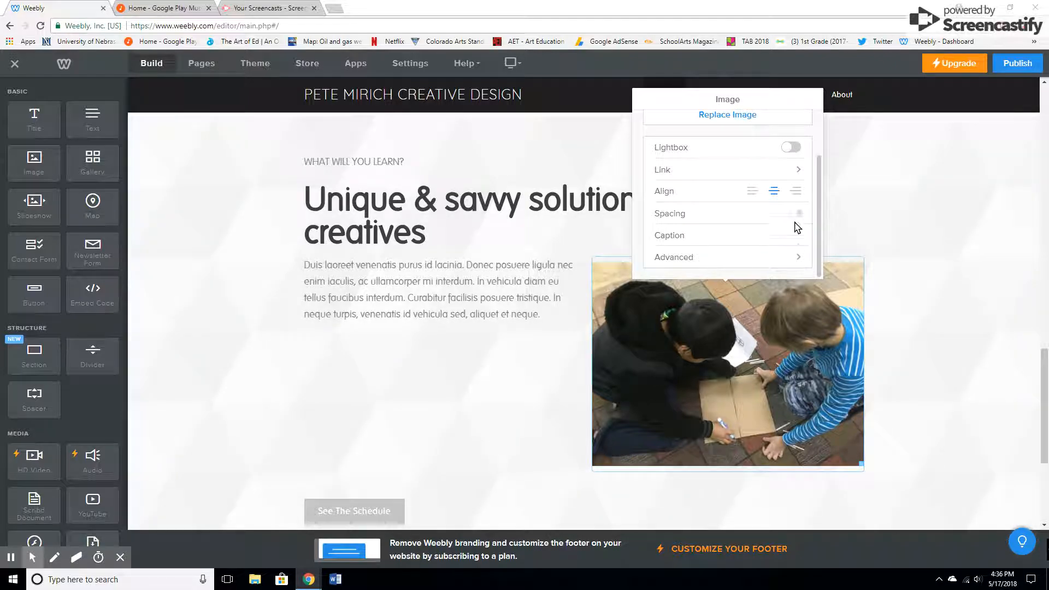
click(794, 236)
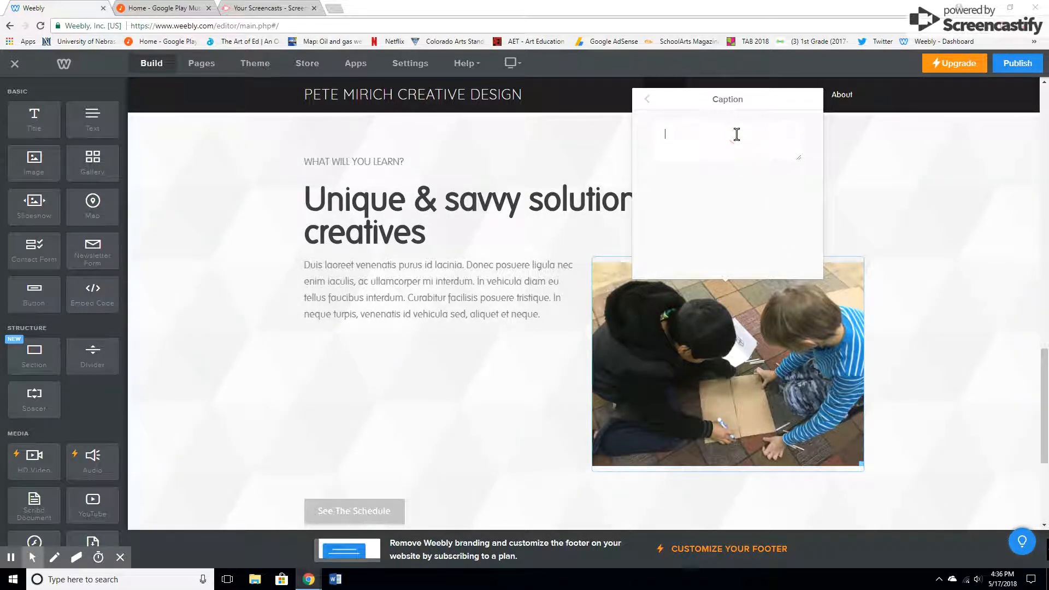
text(Co)
text(lla)
text(bot)
text(tal)
key(BackSpace)
key(BackSpace)
key(BackSpace)
text(atio)
click(649, 101)
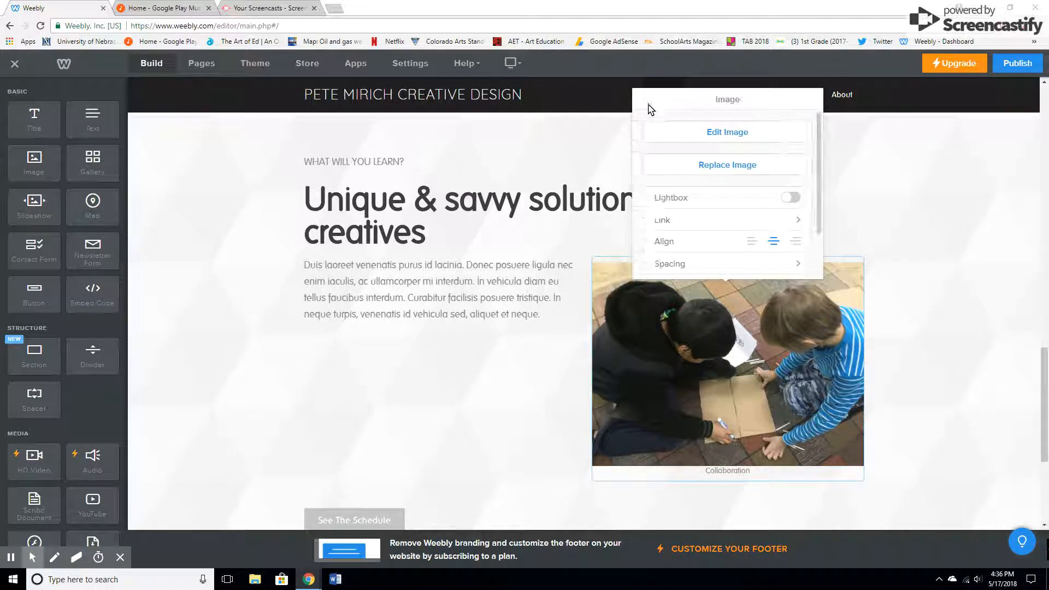
- Replace the photo's alt text with "2 boys working on an art project"
scroll(702, 197, down, 1)
click(723, 263)
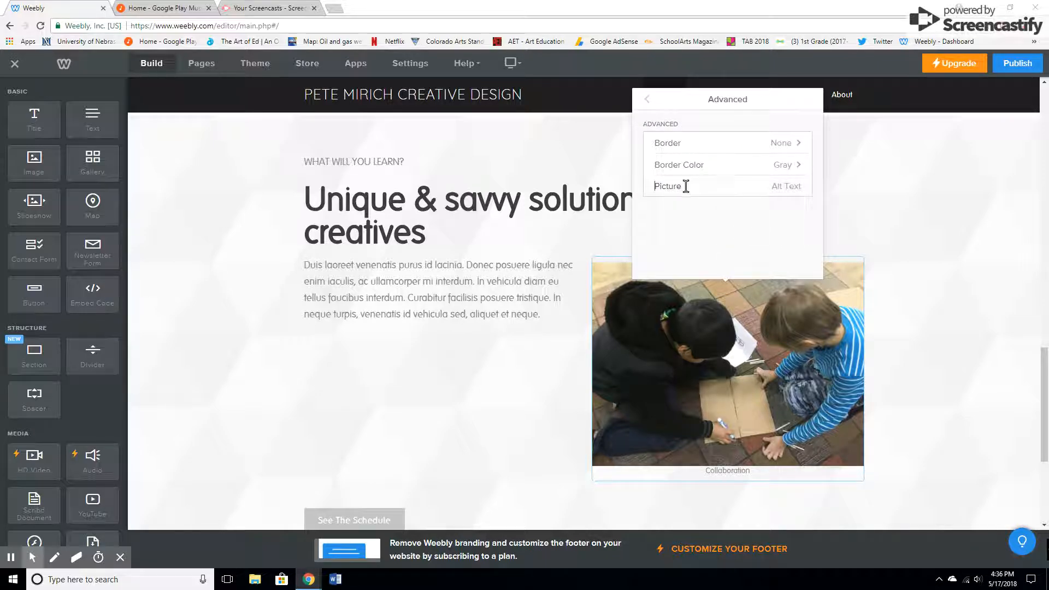
click(792, 187)
key(BackSpace)
key(BackSpace)
key(BackSpace)
key(BackSpace)
key(BackSpace)
key(BackSpace)
key(BackSpace)
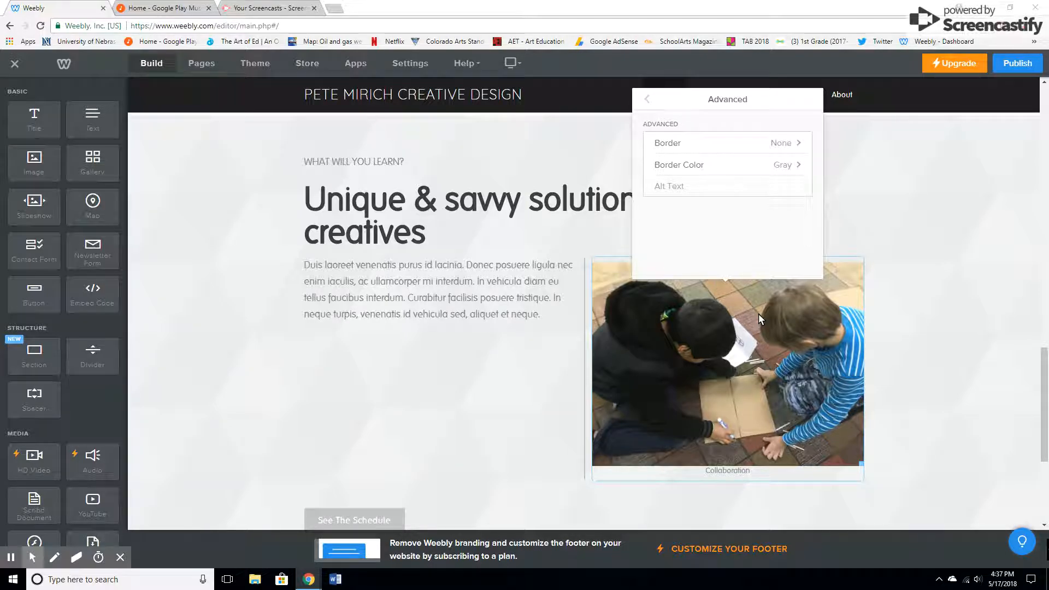
text(2 bo)
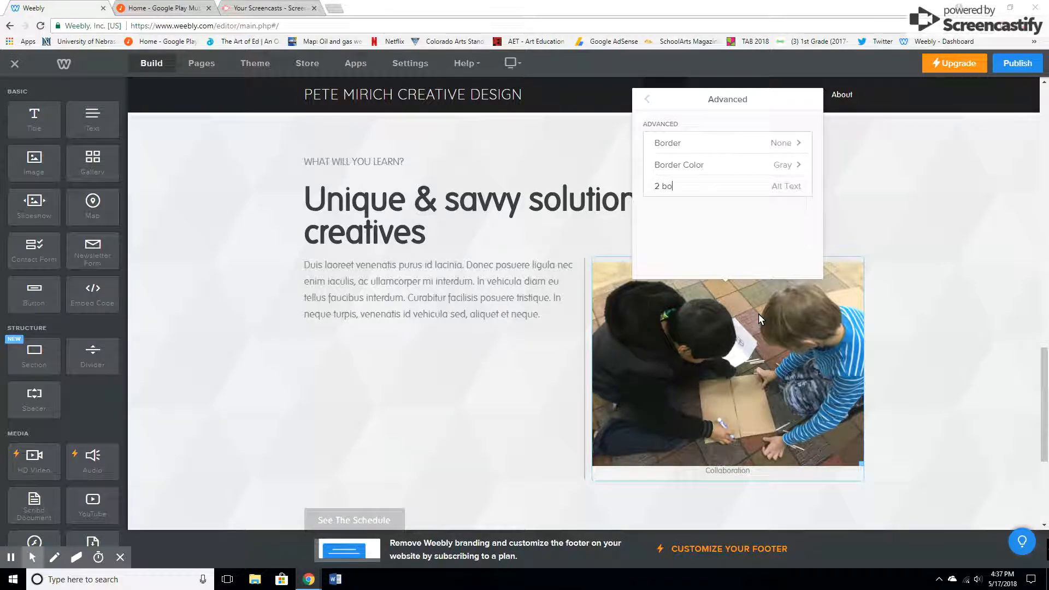
text(ys working on an ar)
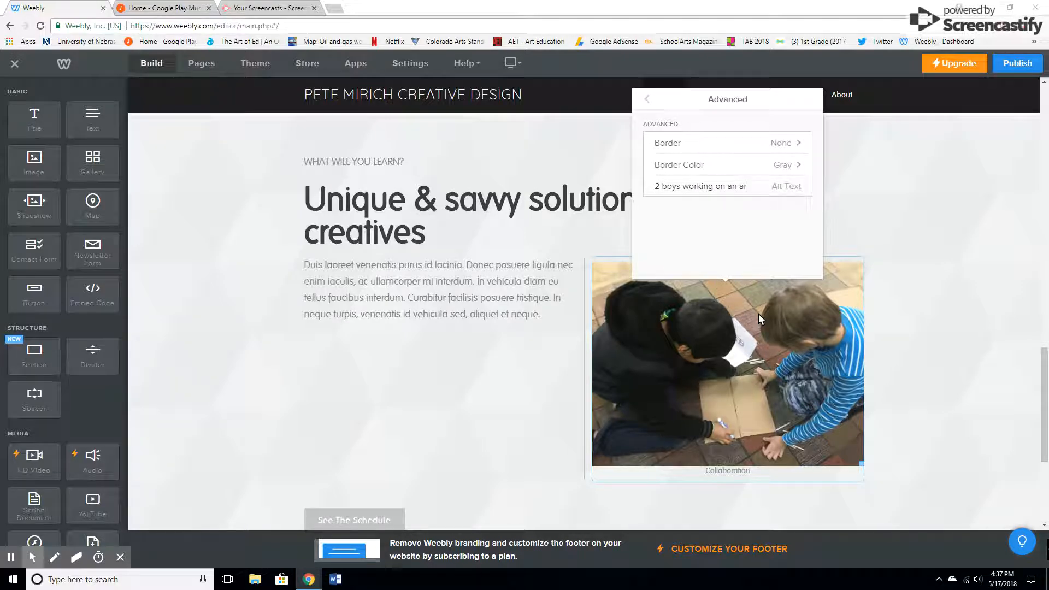
text(t project)
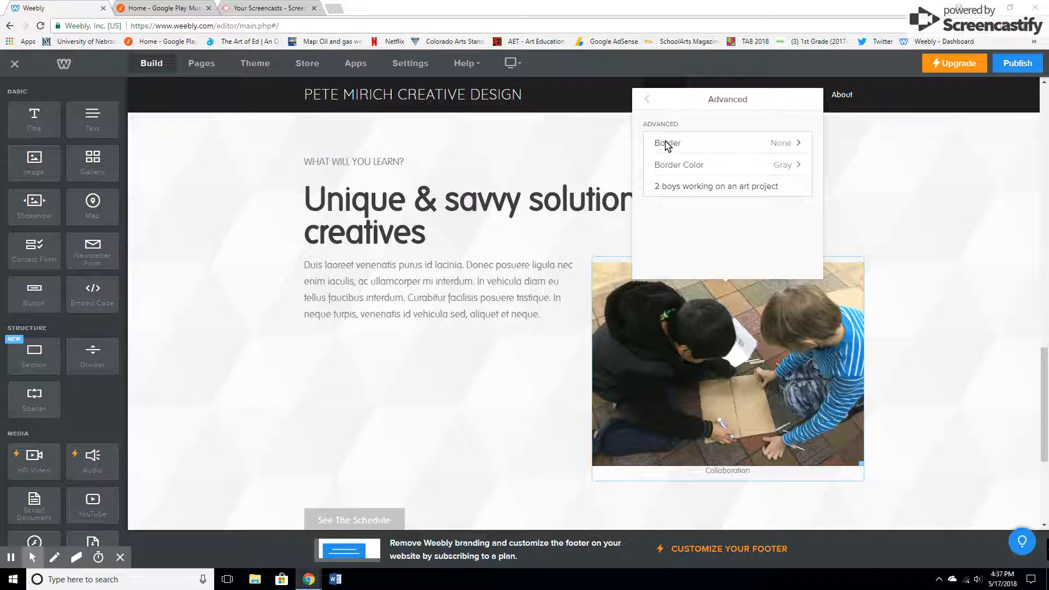
- Give the photo a thin border and set the border color to black
click(781, 144)
click(771, 175)
click(773, 188)
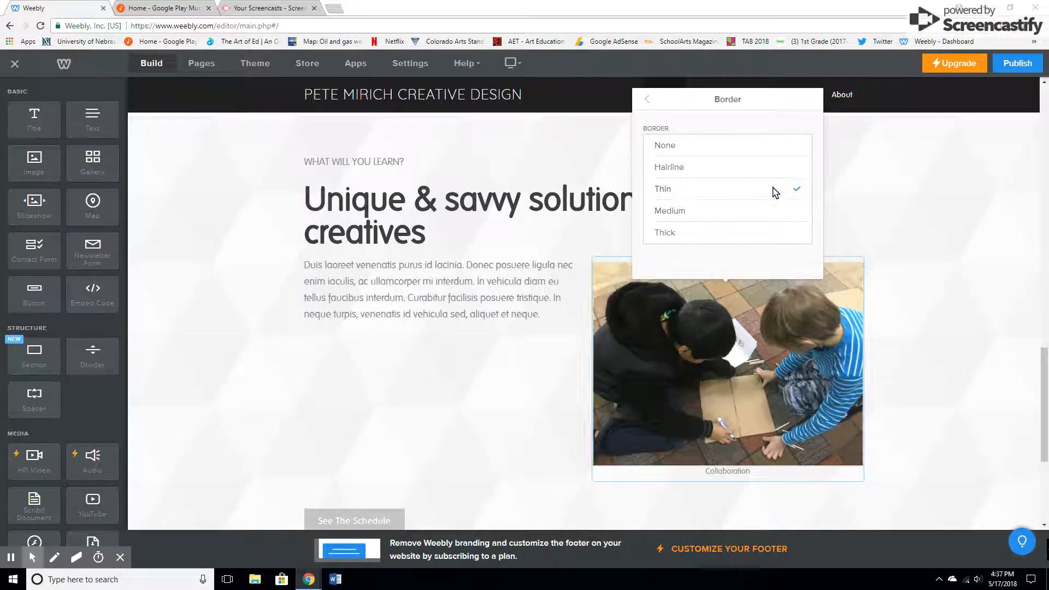
click(646, 100)
click(709, 169)
click(737, 167)
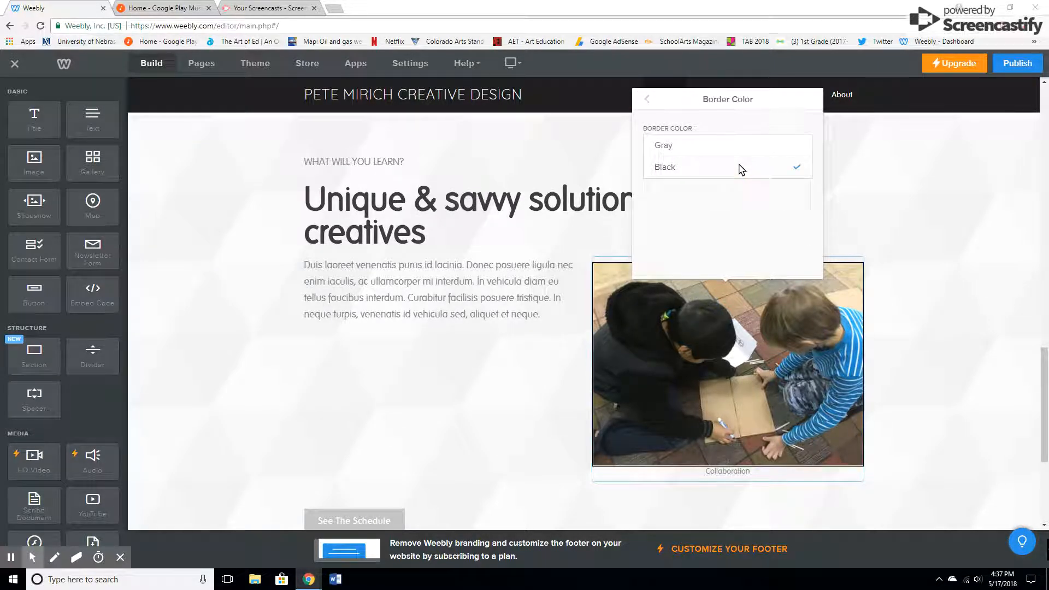
click(646, 101)
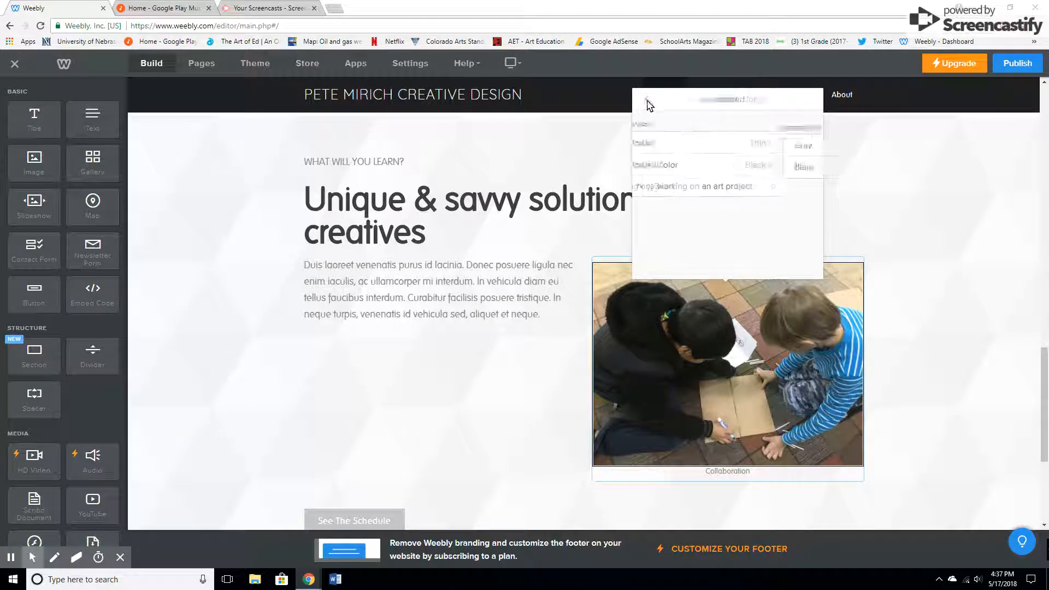
click(649, 102)
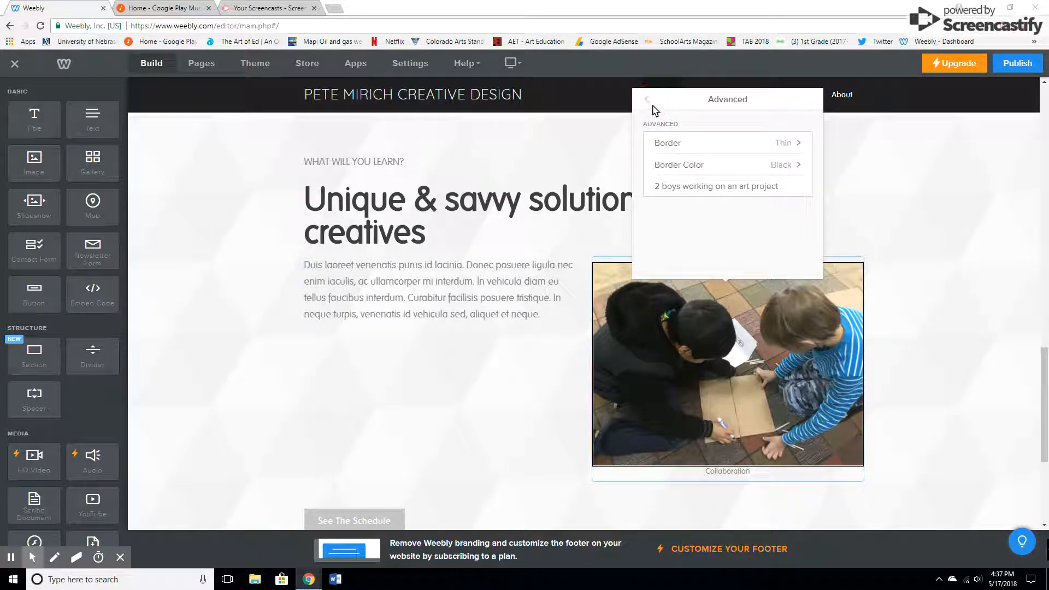
click(647, 103)
- Try larger left margins on the photo, settle on 10, and close the image settings
scroll(710, 180, down, 1)
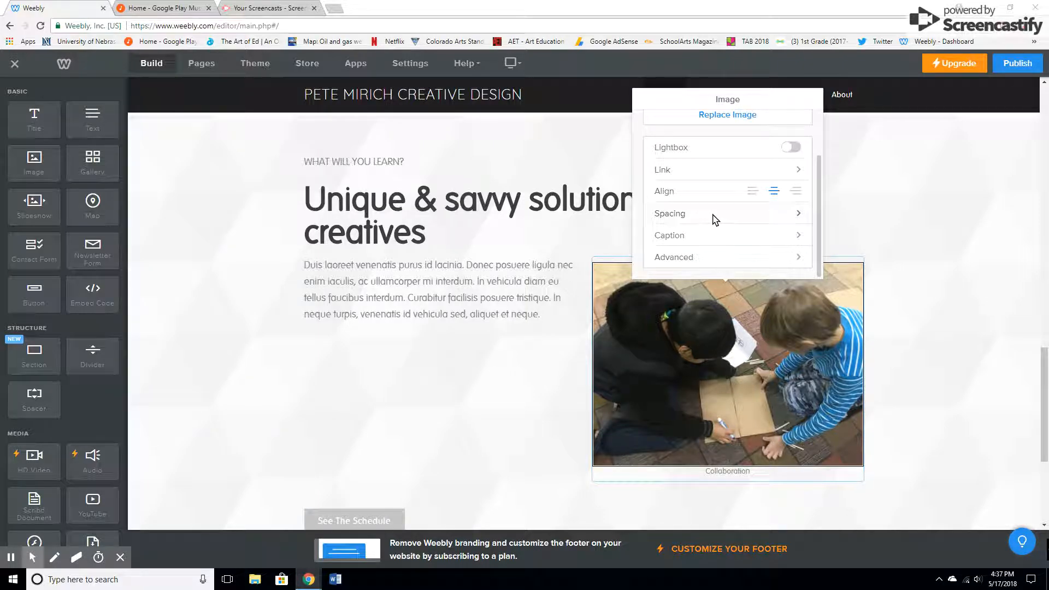
click(774, 216)
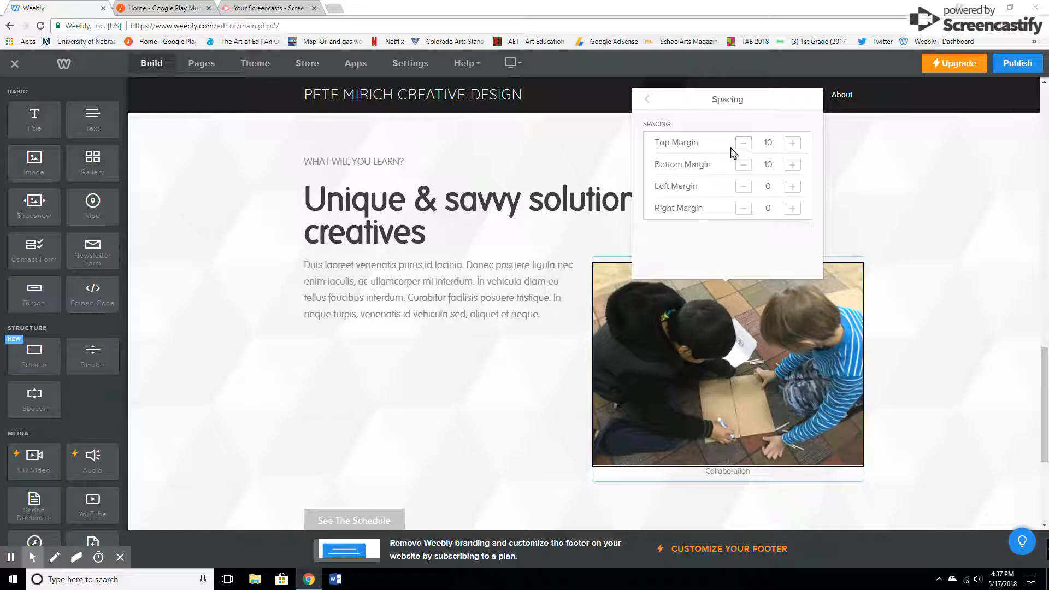
click(792, 186)
click(792, 186)
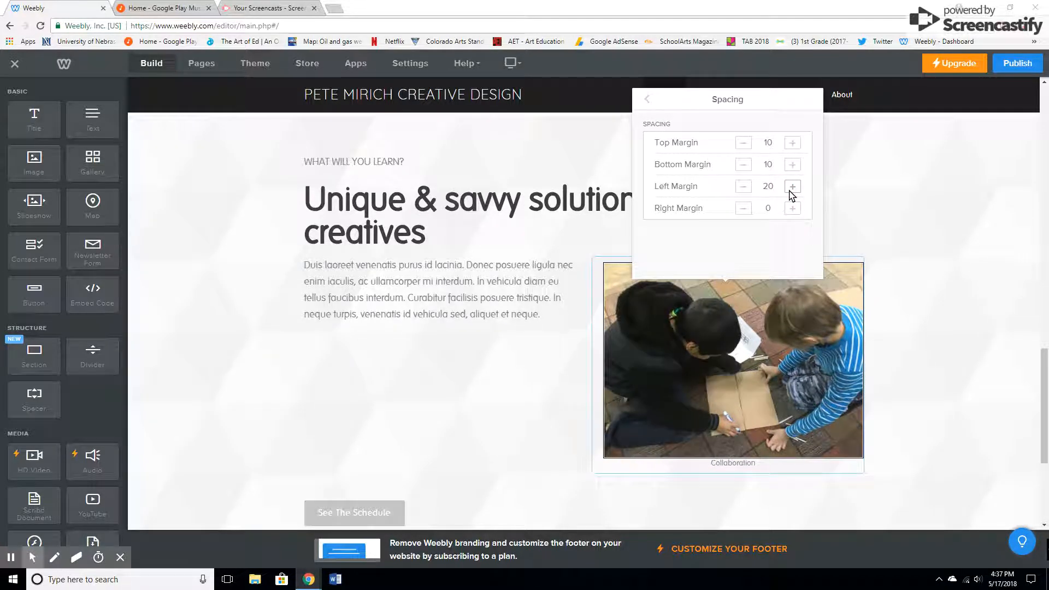
click(792, 186)
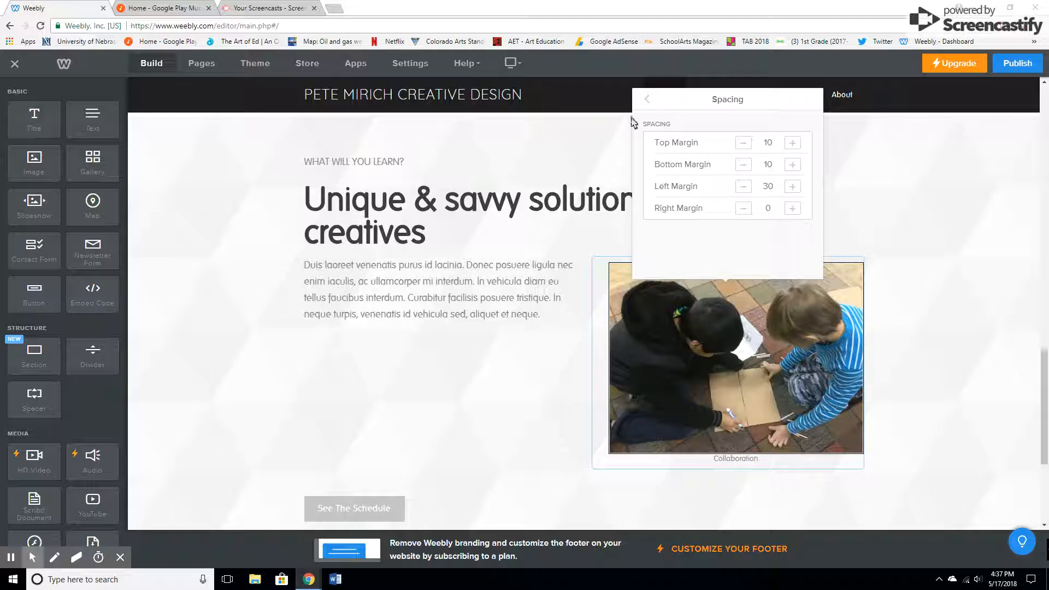
click(743, 186)
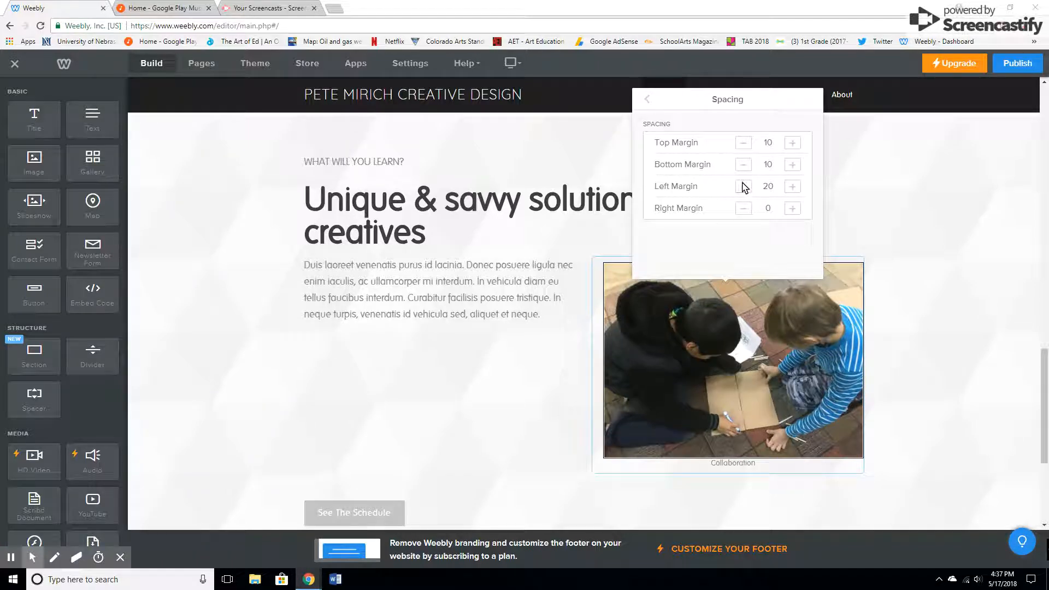
click(741, 189)
click(649, 99)
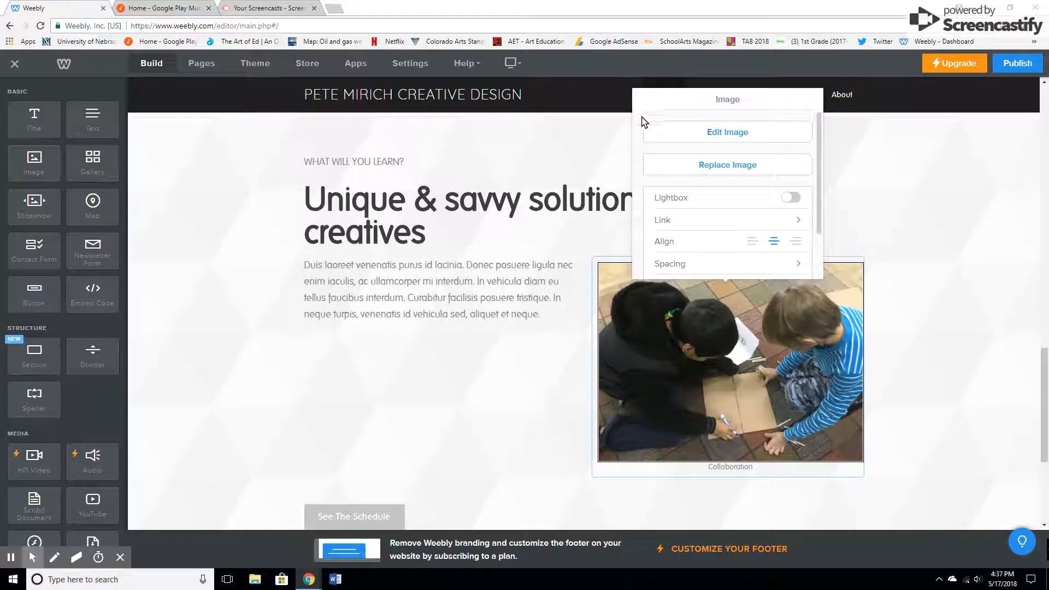
click(559, 162)
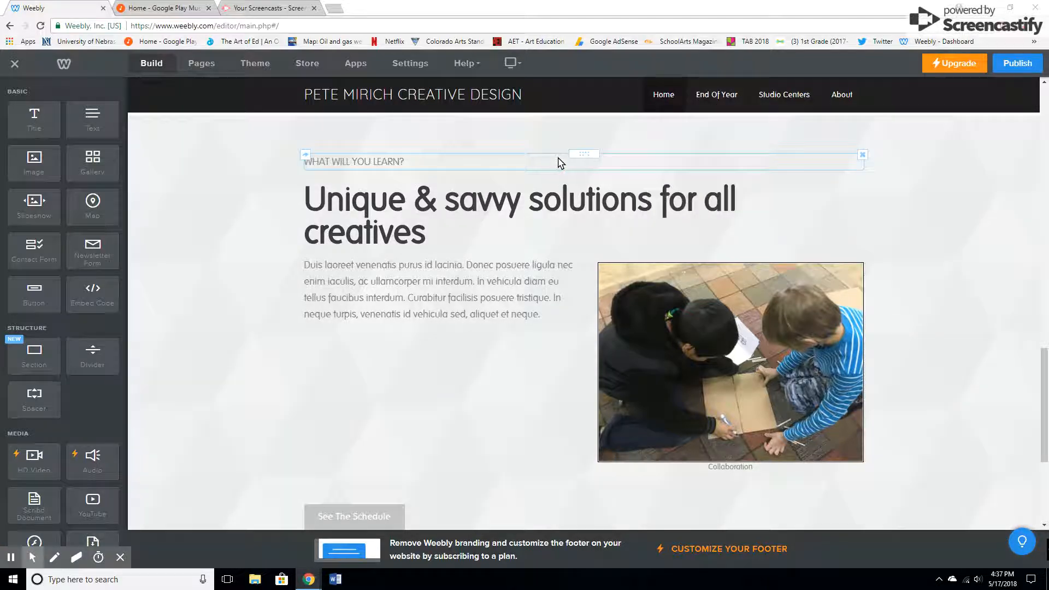